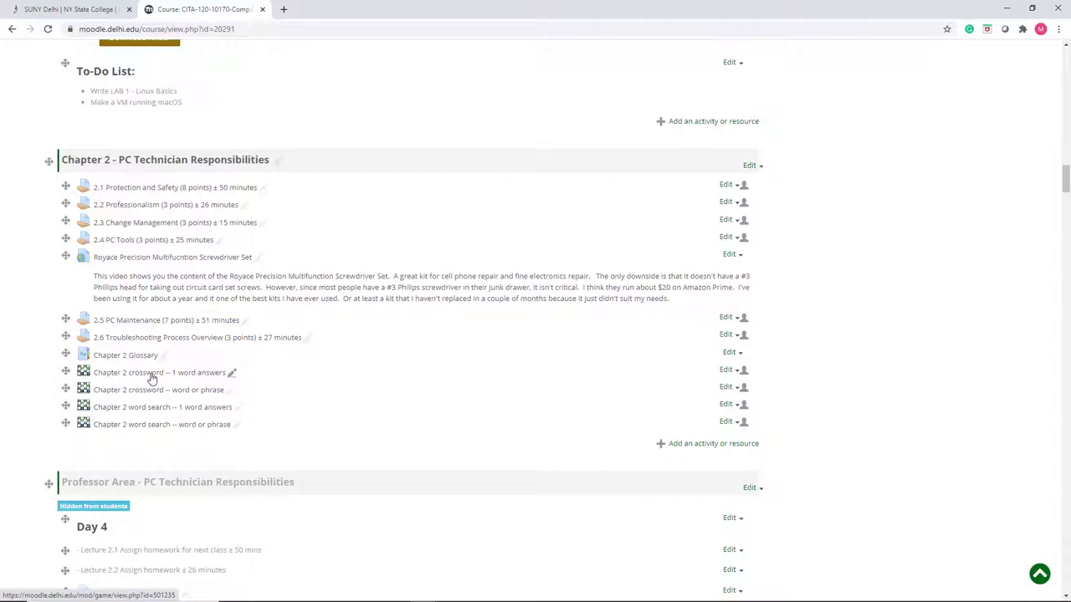
Open the 'Chapter 2 crossword -- 1 word answers' game and reattempt it to show the blank grid and clues.
left_click(134, 376)
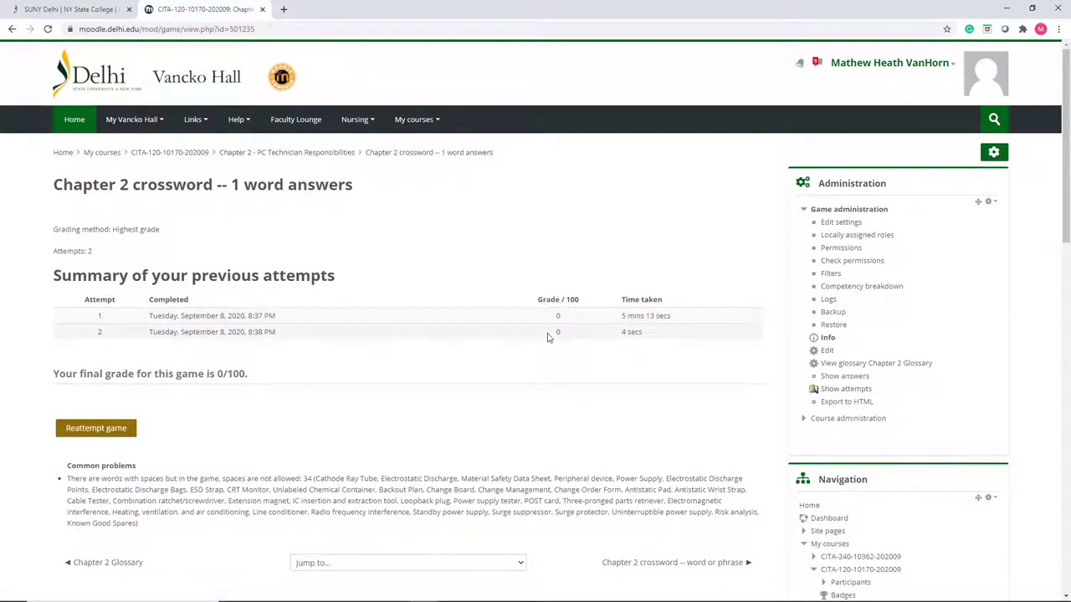
left_click(96, 428)
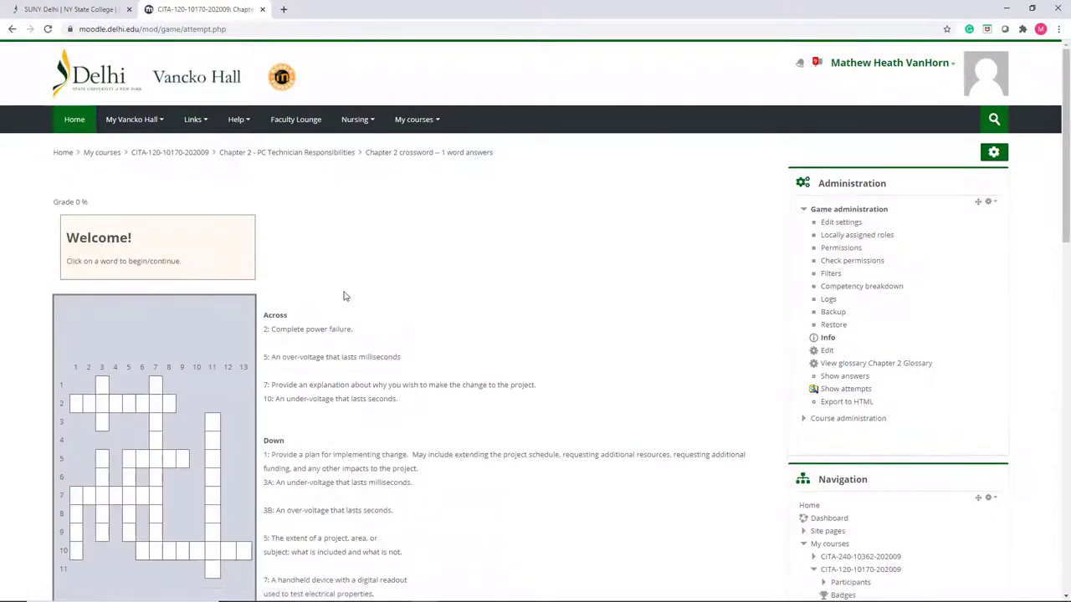
scroll(343, 296, "down", 2)
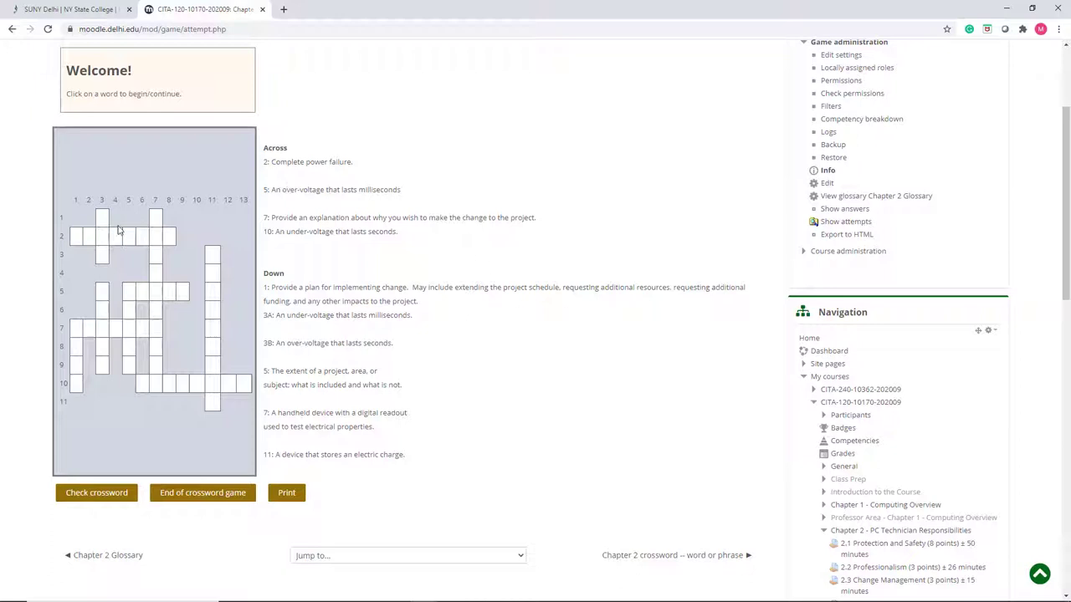
Enter BLACKOUT as the 2 Across answer for a complete power failure.
left_click(92, 239)
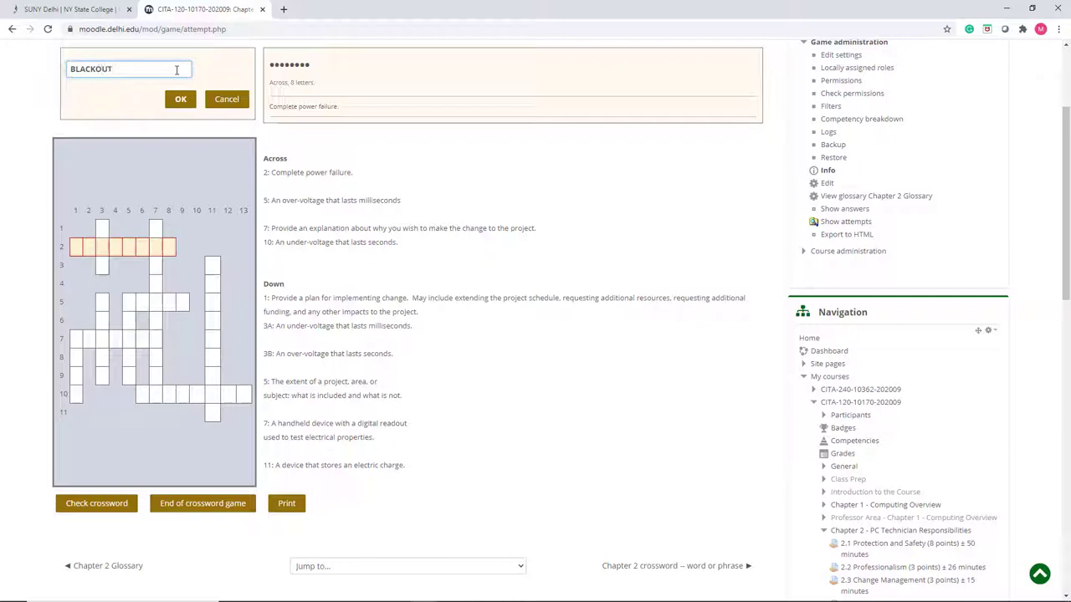
left_click(180, 101)
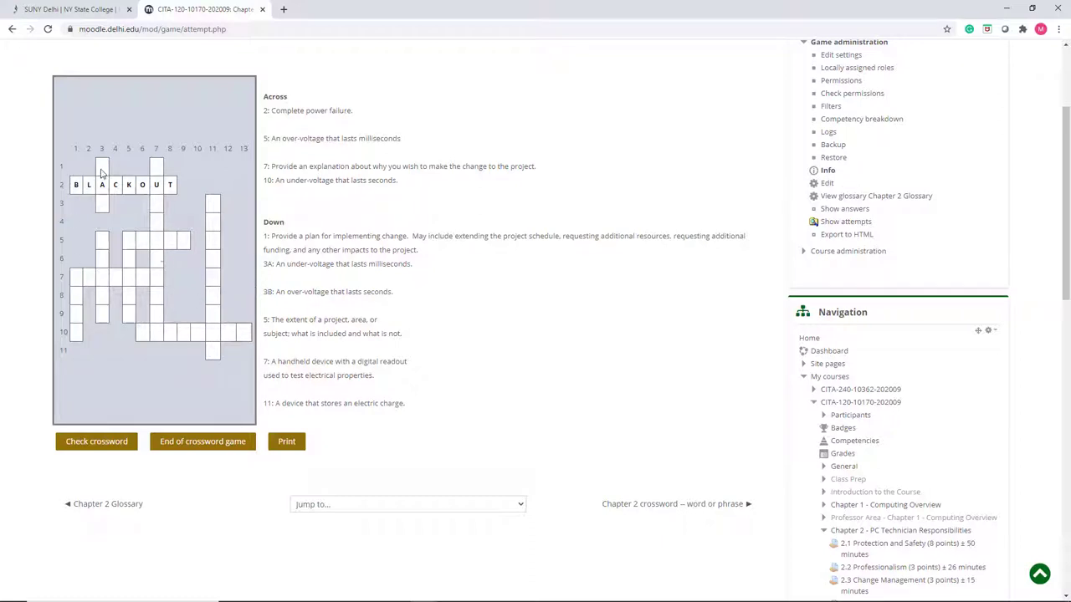
scroll(199, 275, "up", 2)
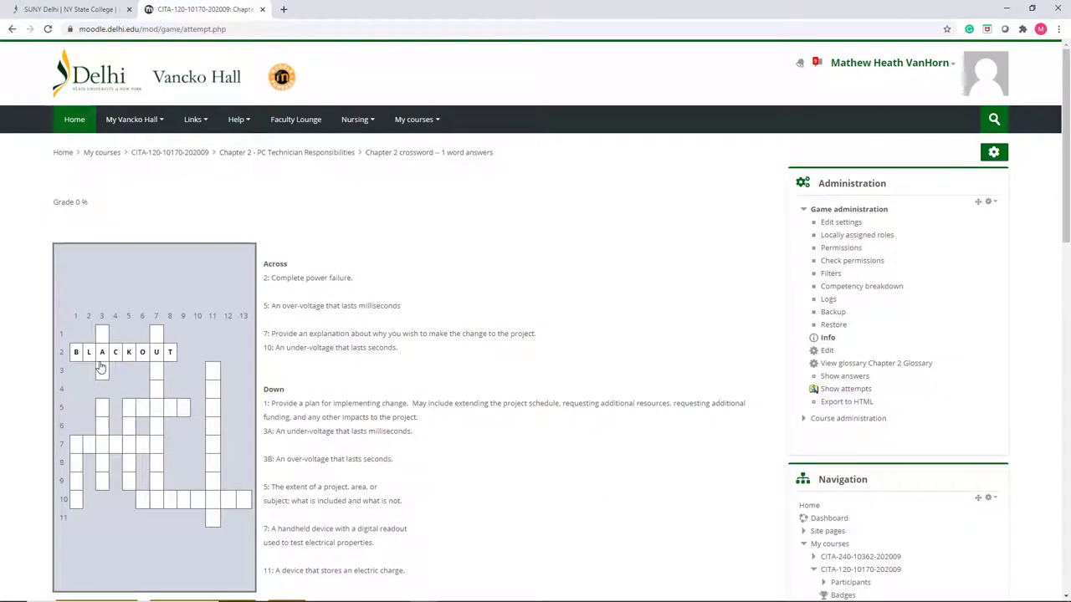
scroll(326, 360, "down", 2)
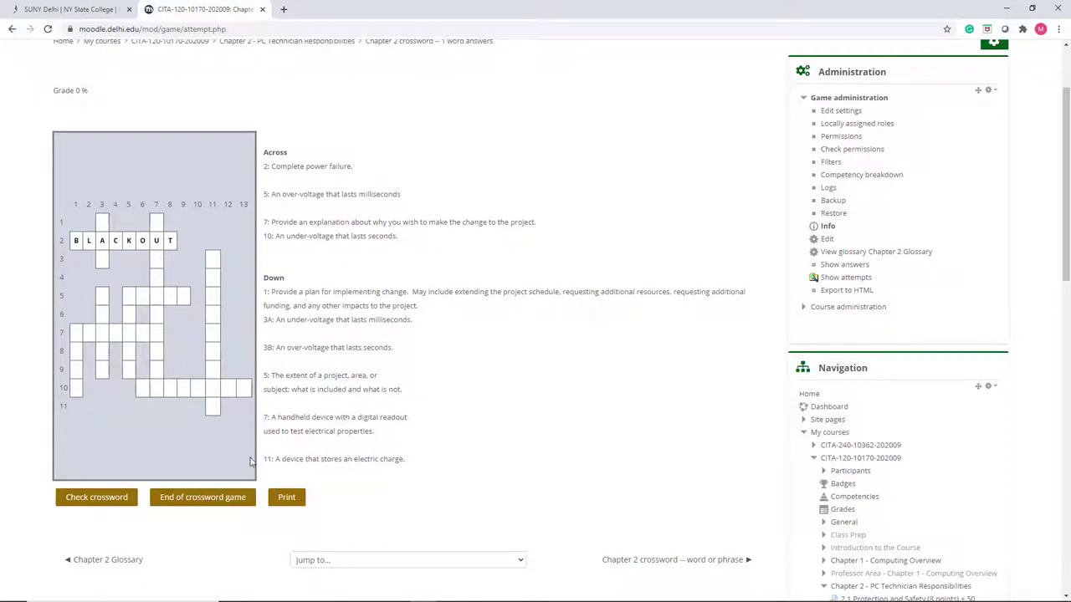
Enter CAPACITOR as the 11 Down answer for a device storing electric charge.
left_click(215, 266)
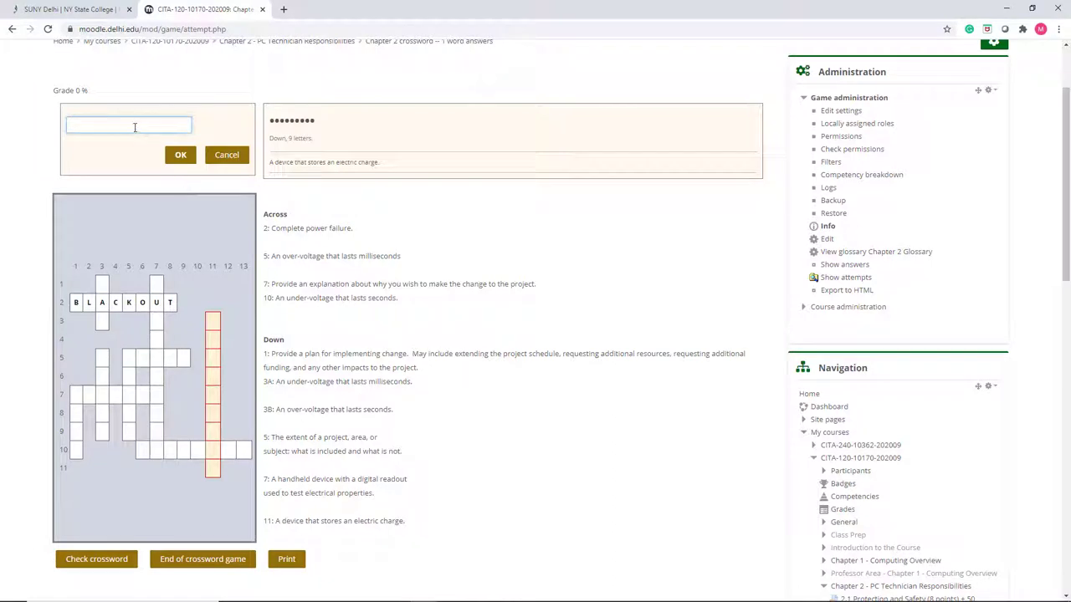
type("CAPACITOR")
key("Return")
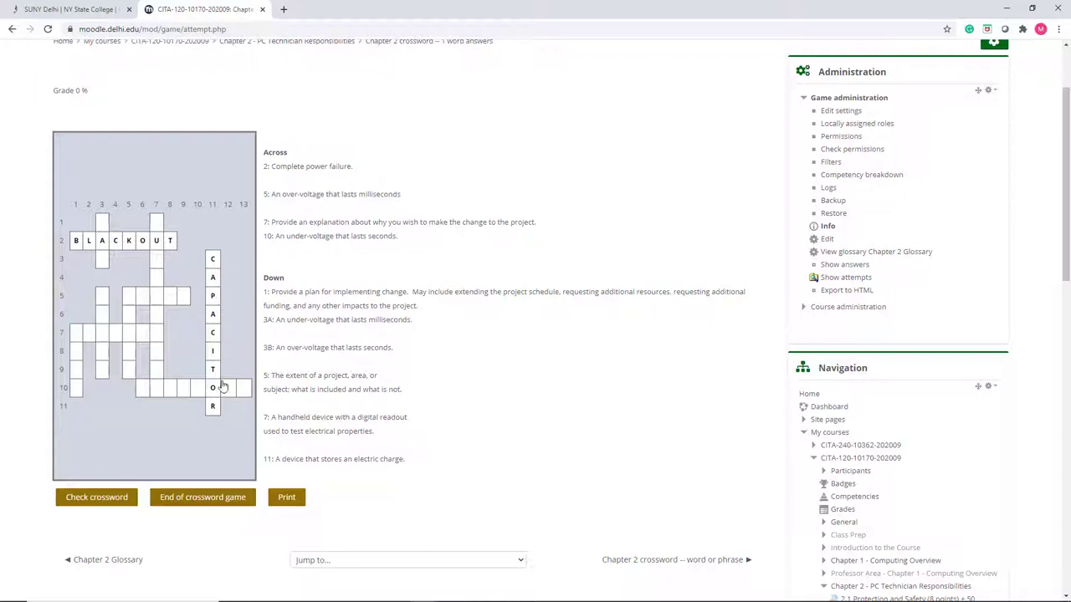
Enter BOBBYERY into 10 Across, confirming it past the 8-letter warning.
left_click(177, 389)
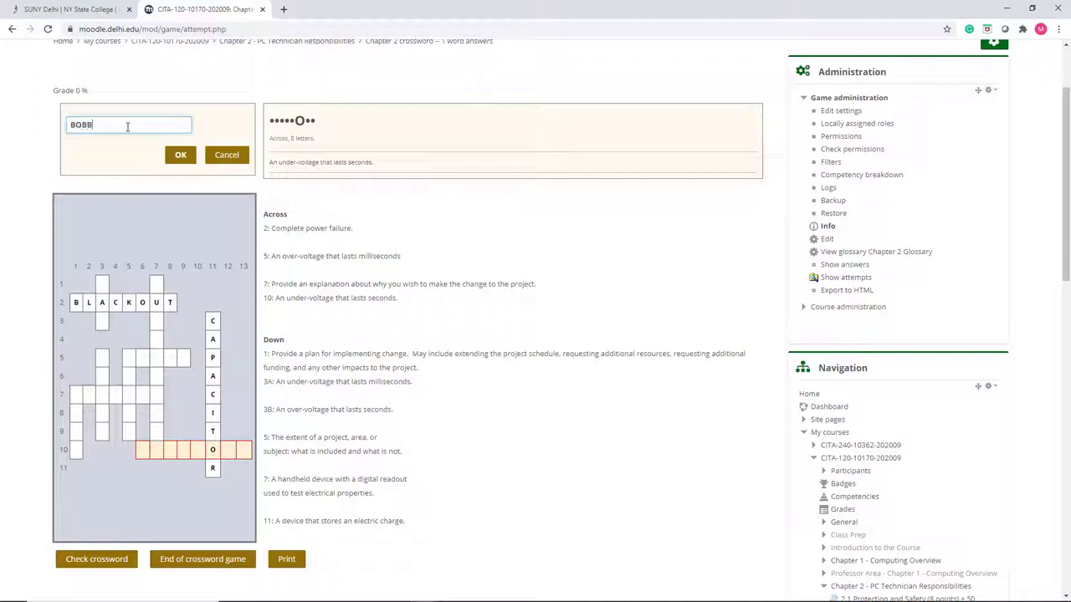
key("Return")
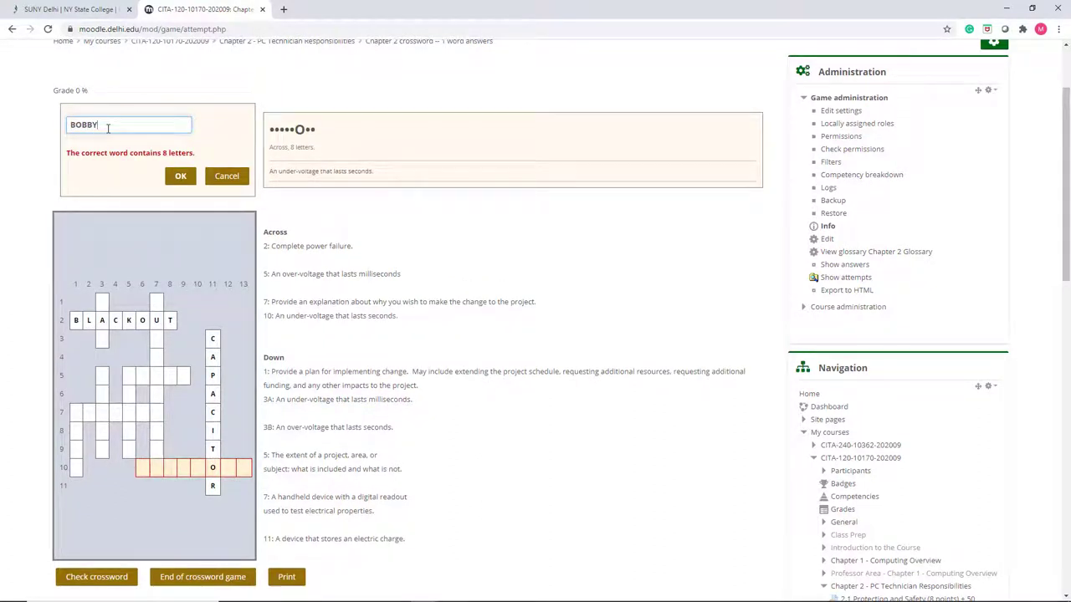
left_click(179, 176)
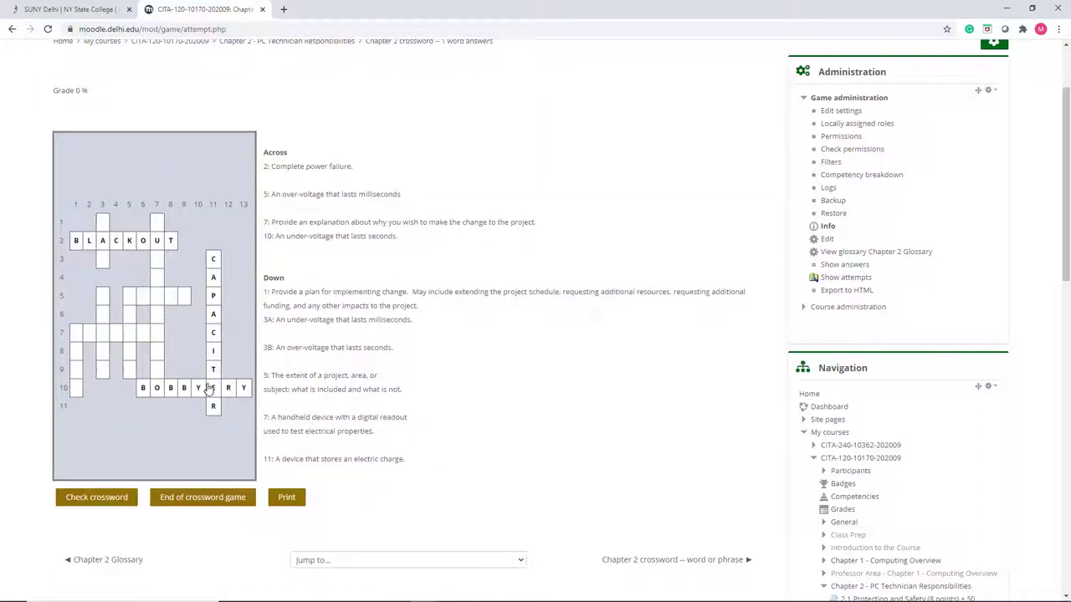
Check the crossword for a 30% grade with 19 correct characters, then end the game.
left_click(99, 497)
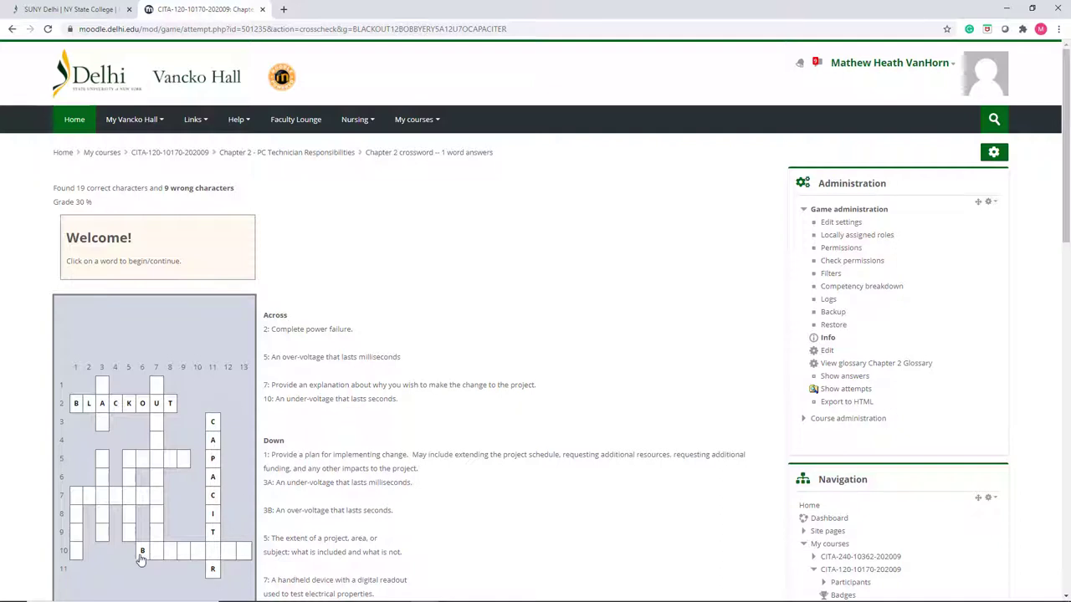
scroll(485, 352, "down", 2)
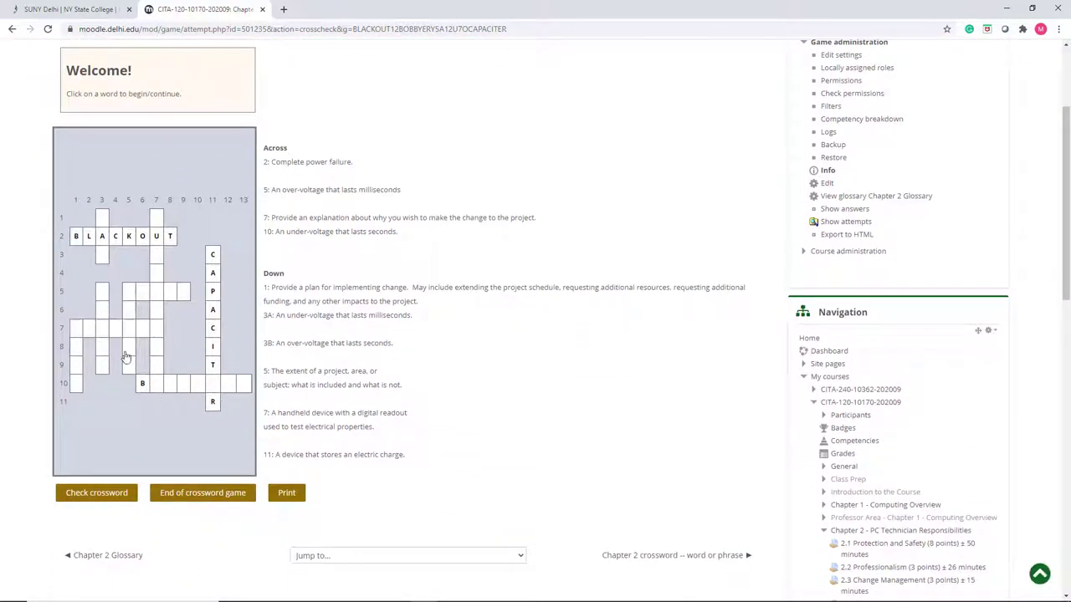
left_click(189, 495)
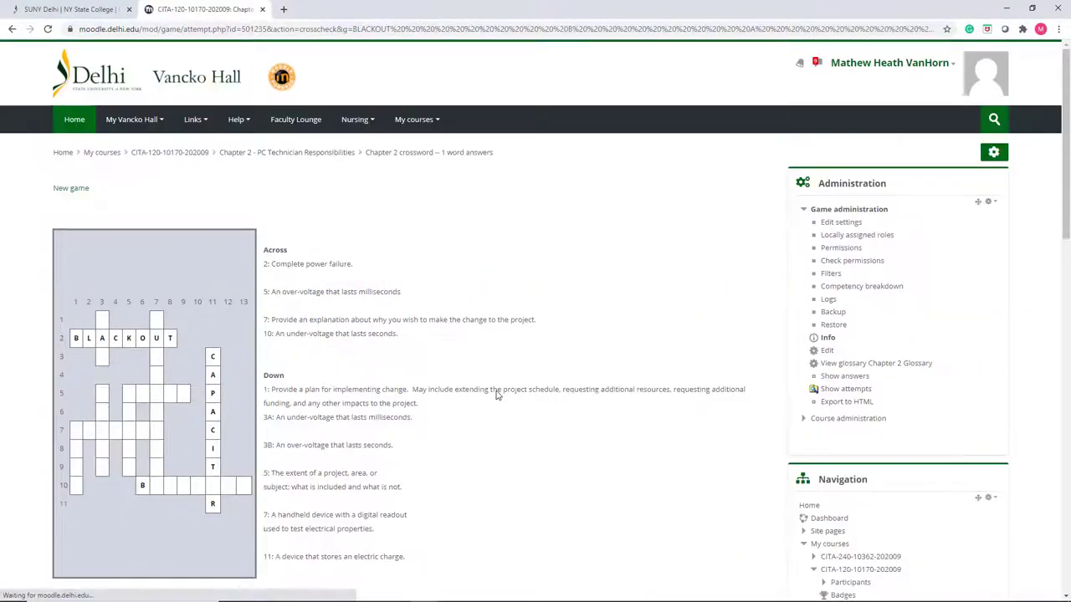
scroll(460, 306, "down", 3)
scroll(461, 306, "up", 3)
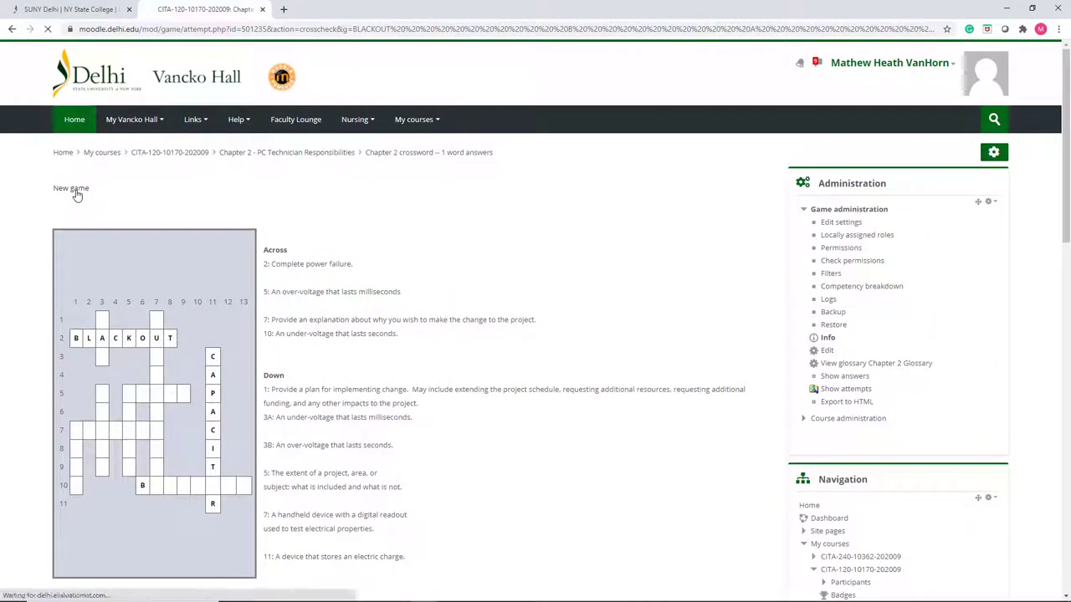
Start a new crossword game and scroll through its new layout.
left_click(76, 191)
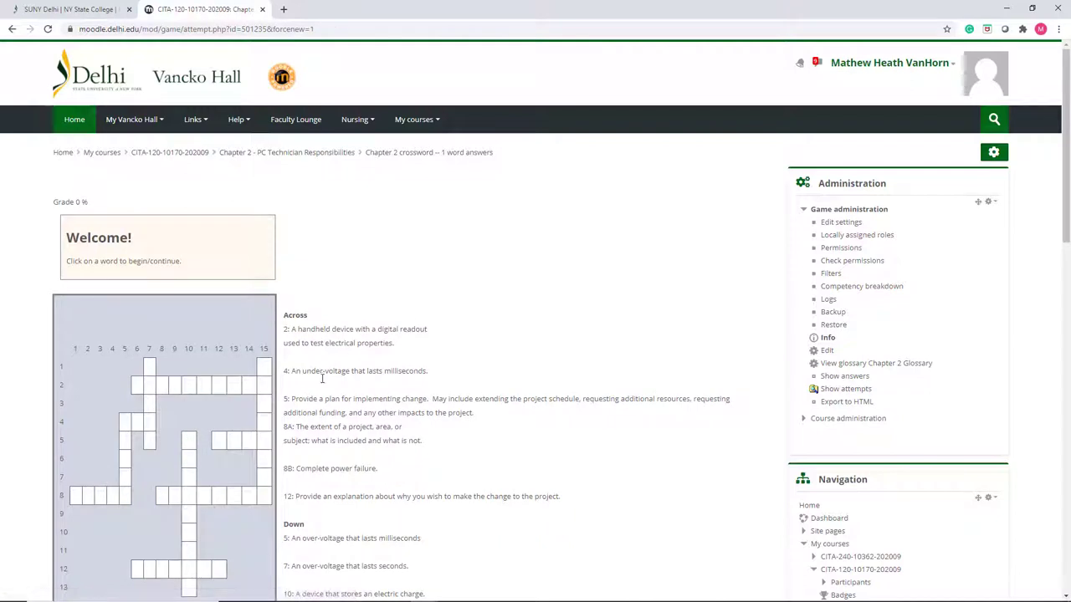
scroll(366, 315, "down", 1)
scroll(365, 315, "down", 1)
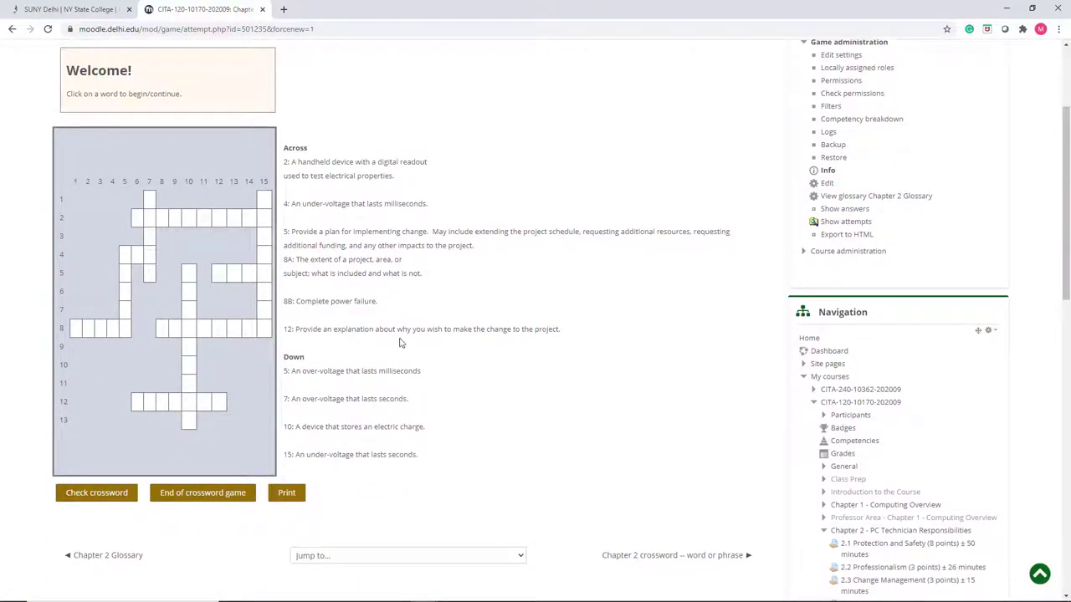
scroll(399, 343, "up", 2)
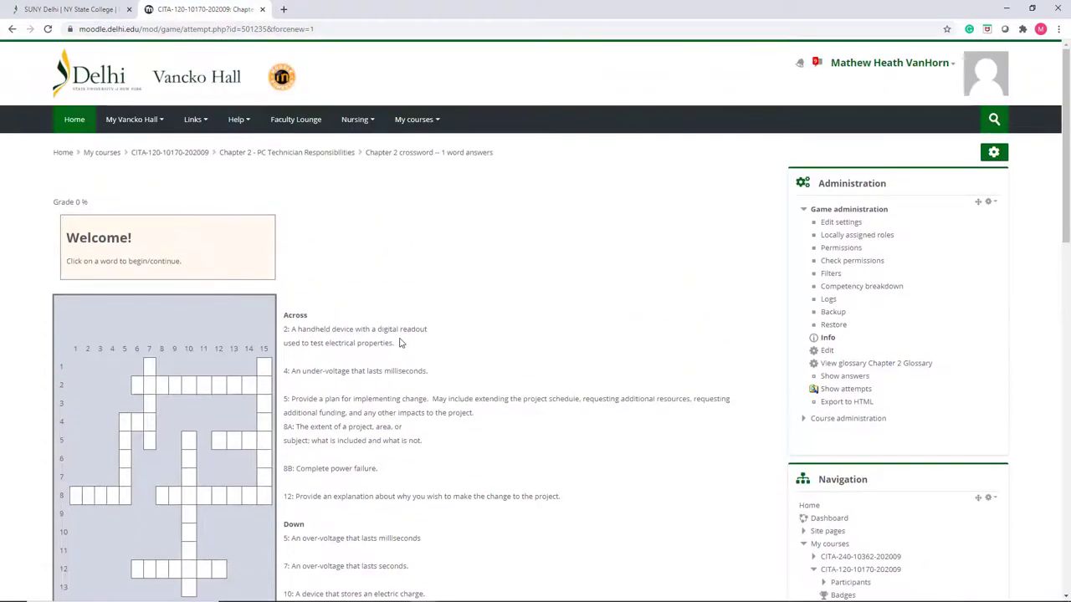
scroll(399, 342, "down", 1)
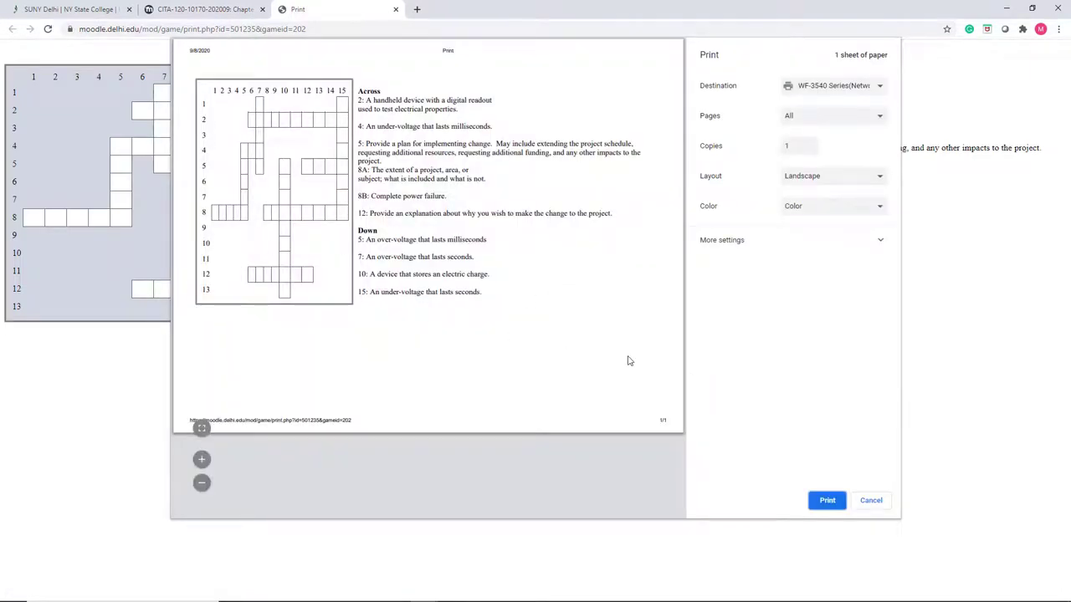
left_click(870, 501)
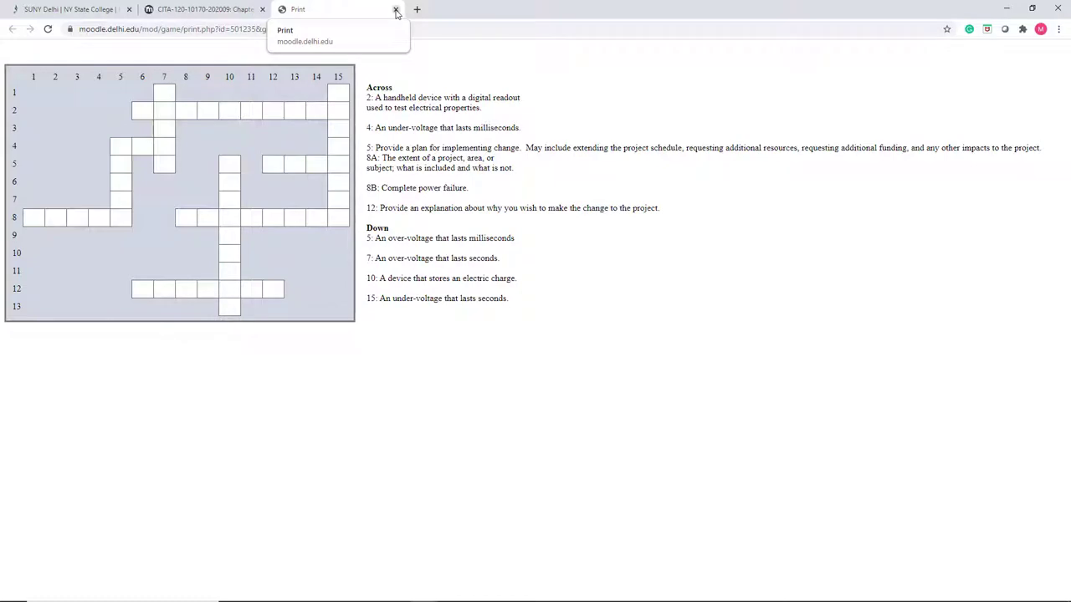
left_click(395, 10)
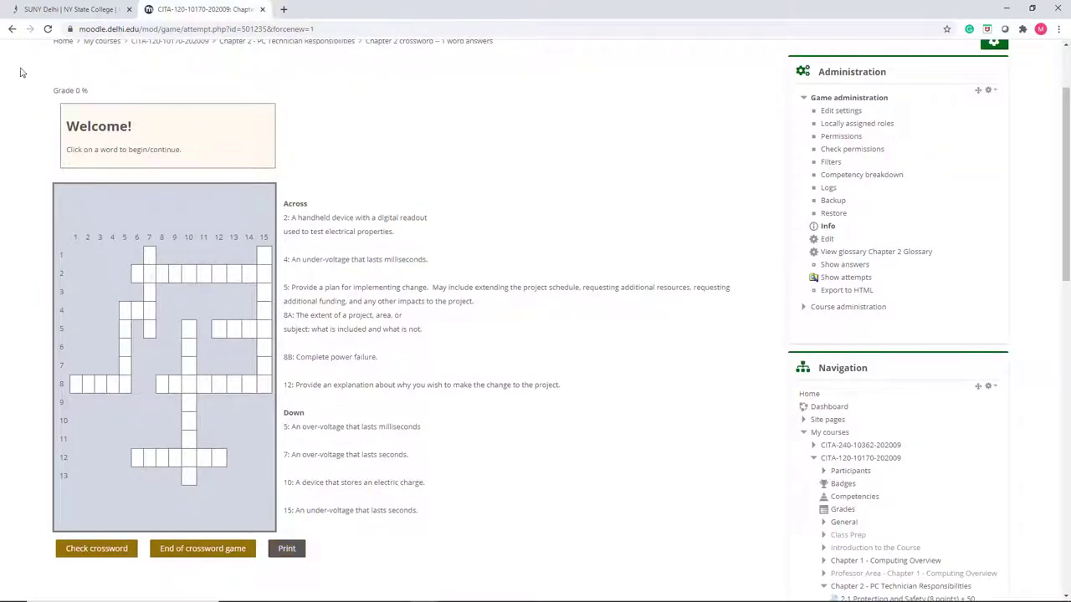
scroll(399, 159, "up", 2)
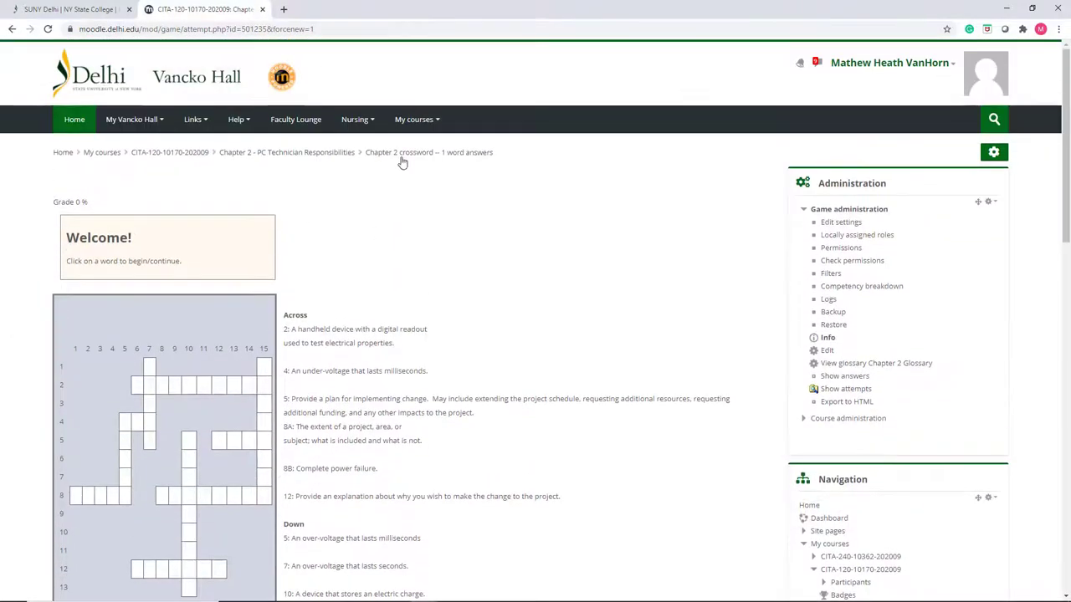
left_click(165, 156)
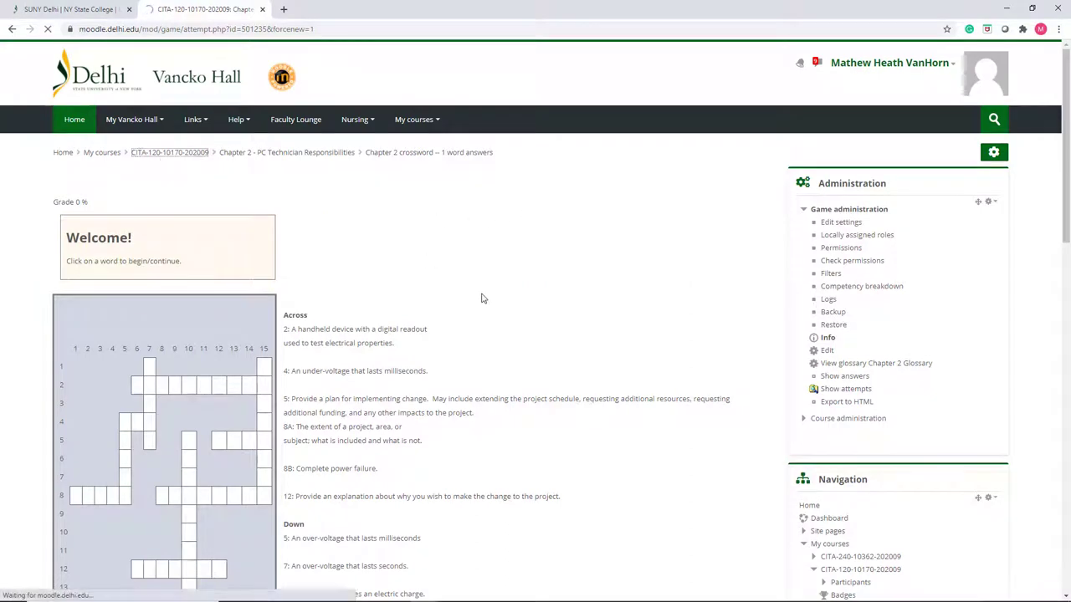
Scroll to the Chapter 2 section and open 'Chapter 2 word search -- 1 word answers'.
scroll(304, 294, "down", 15)
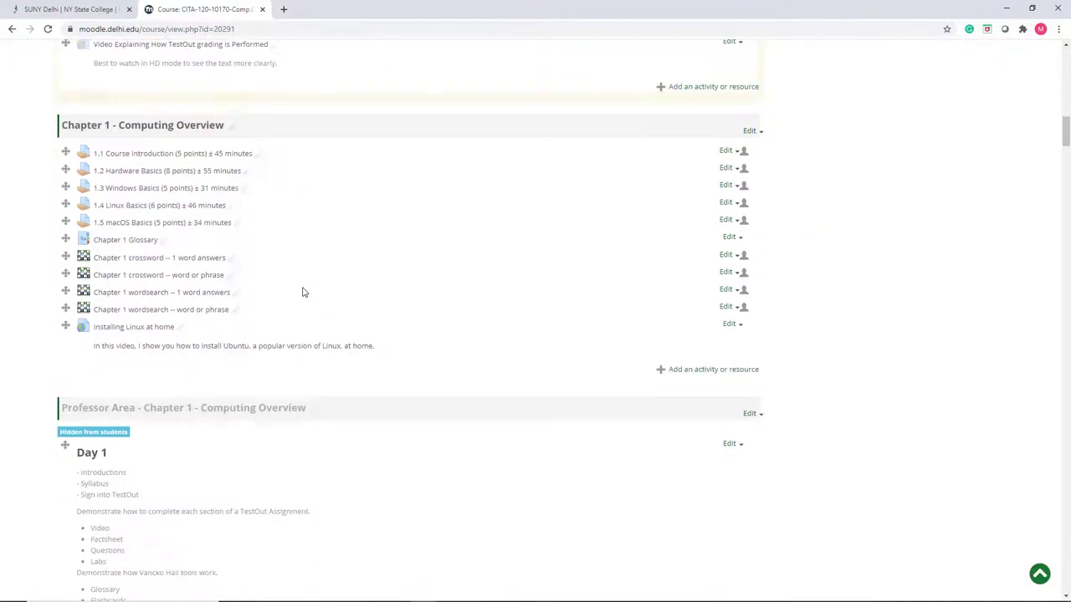
scroll(303, 292, "down", 10)
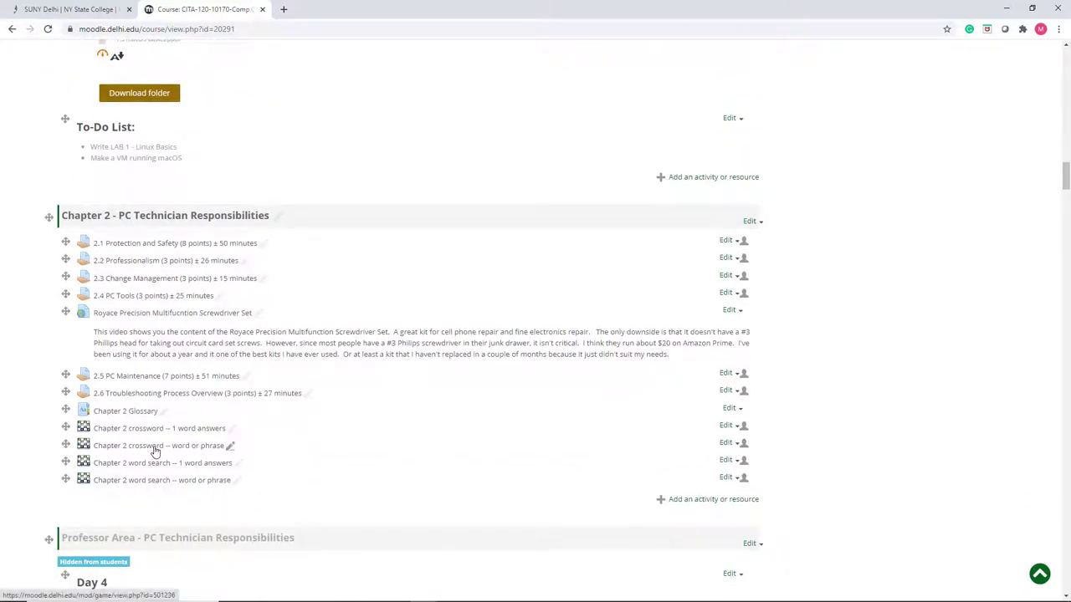
left_click(150, 464)
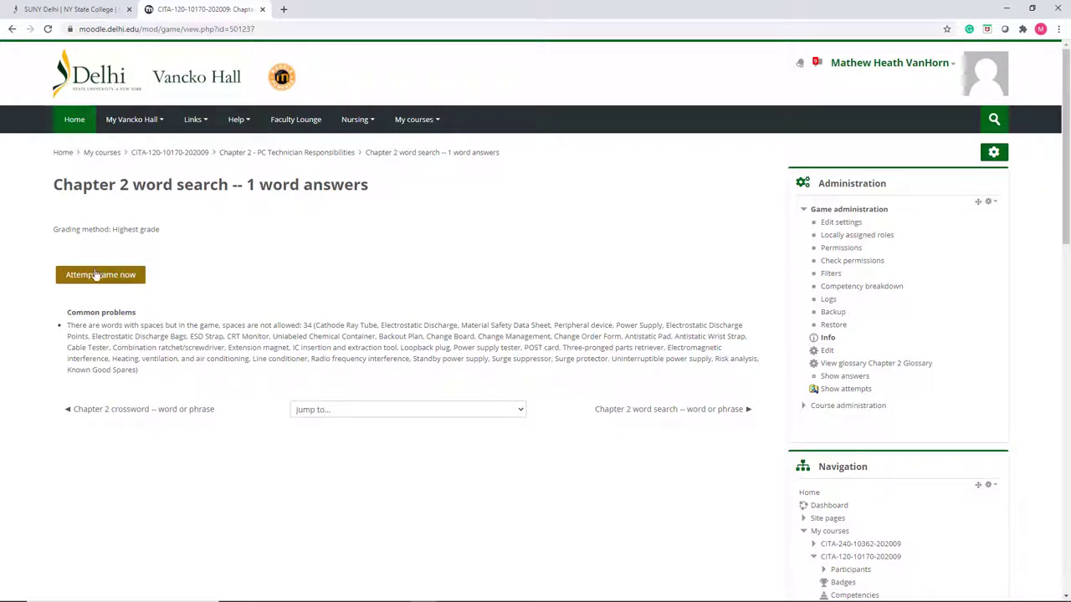
Start a word search attempt and answer question 1 with BLACKOUT, reaching a 15% grade.
left_click(121, 278)
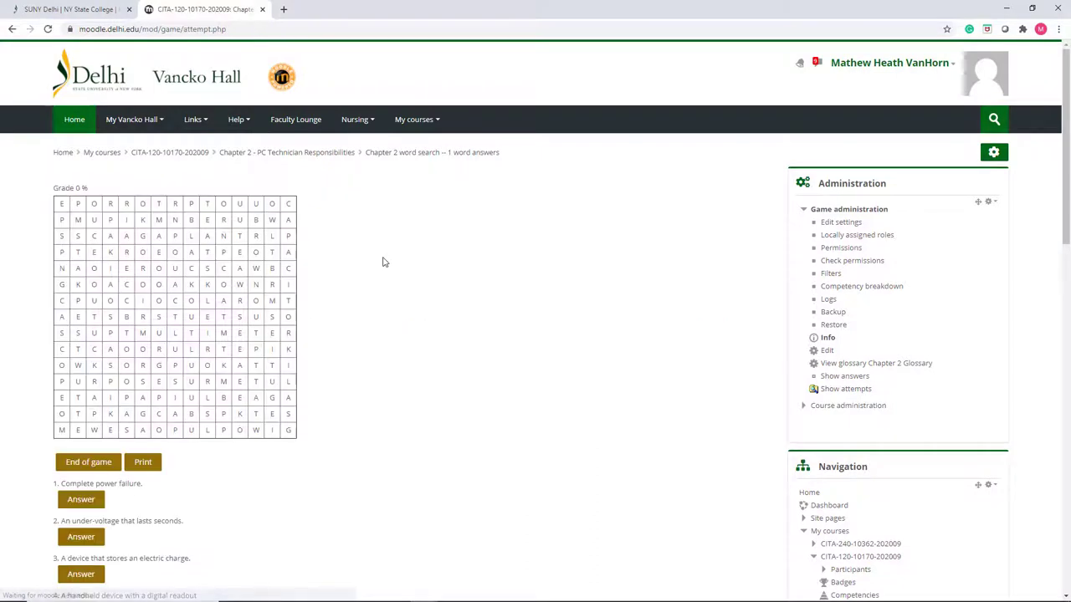
left_click(81, 501)
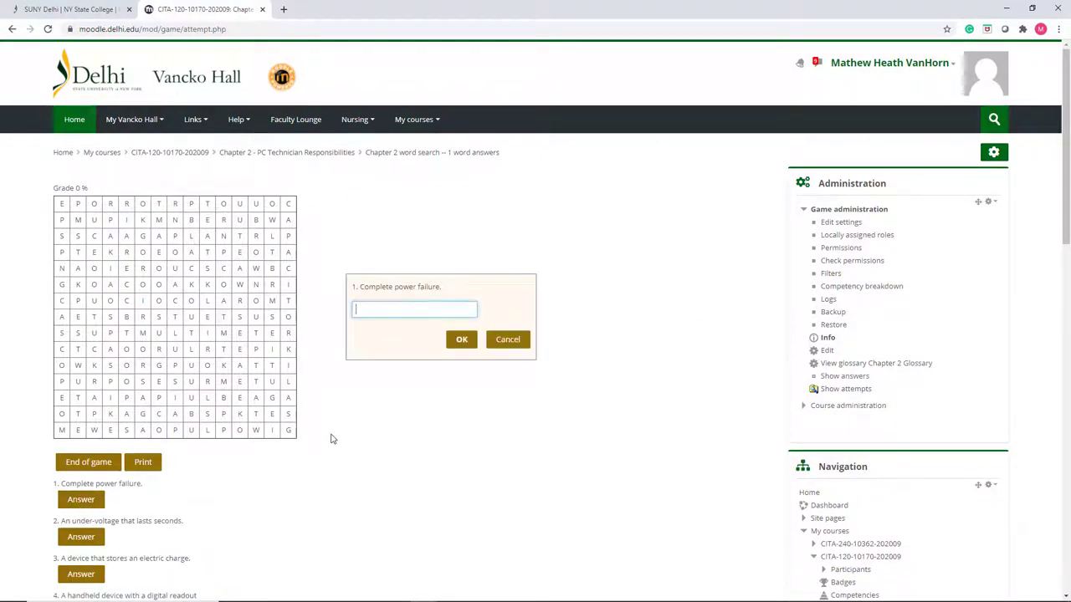
type("BLACKOUT")
key("Return")
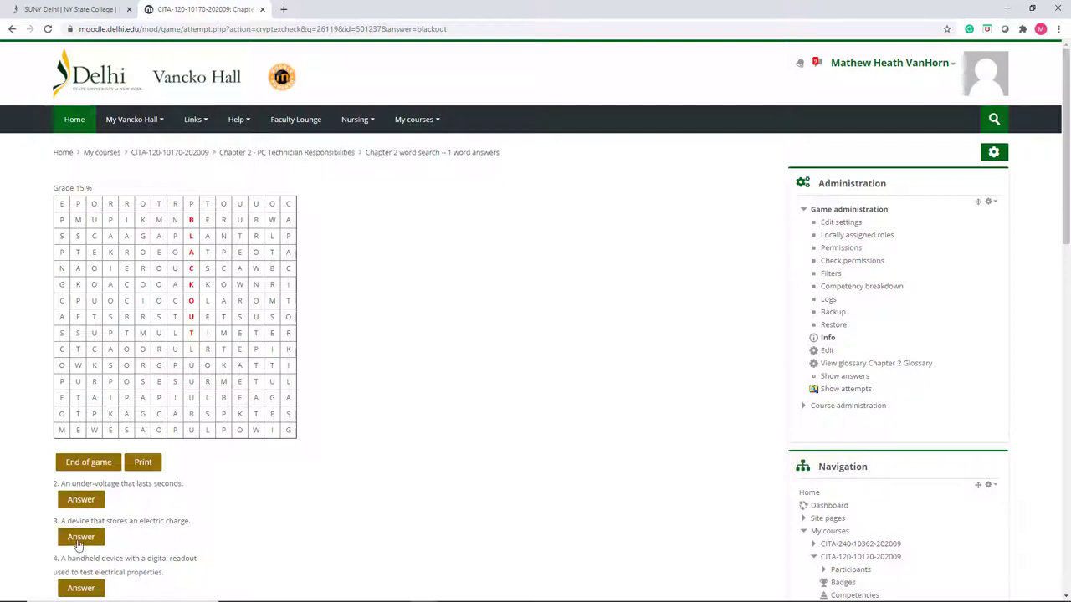
Answer question 4 with MULTIMETER, raising the grade to 31%, and review the remaining questions.
scroll(193, 502, "down", 1)
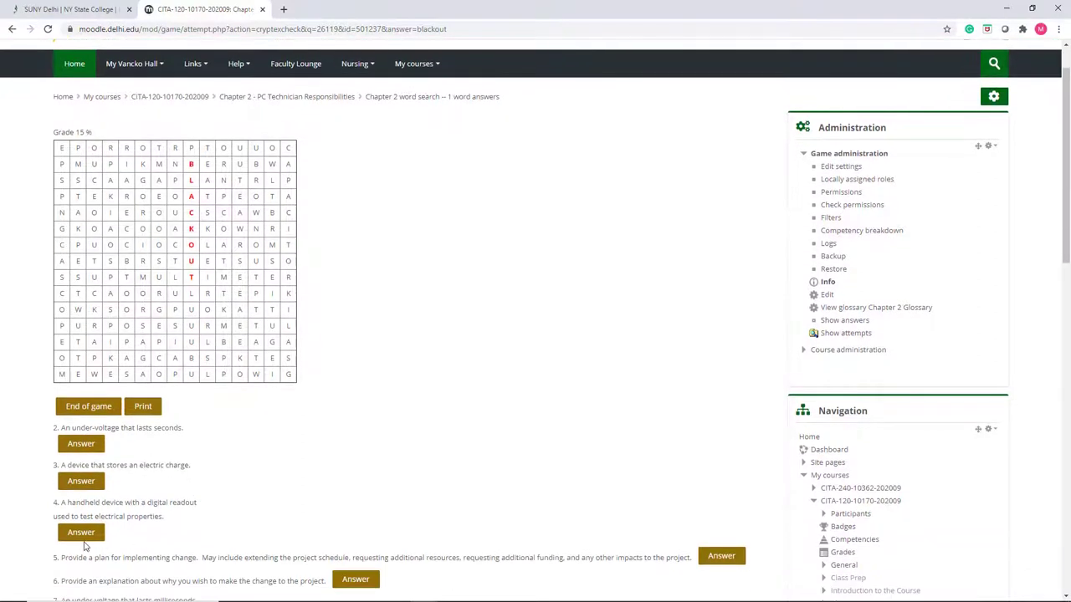
left_click(81, 534)
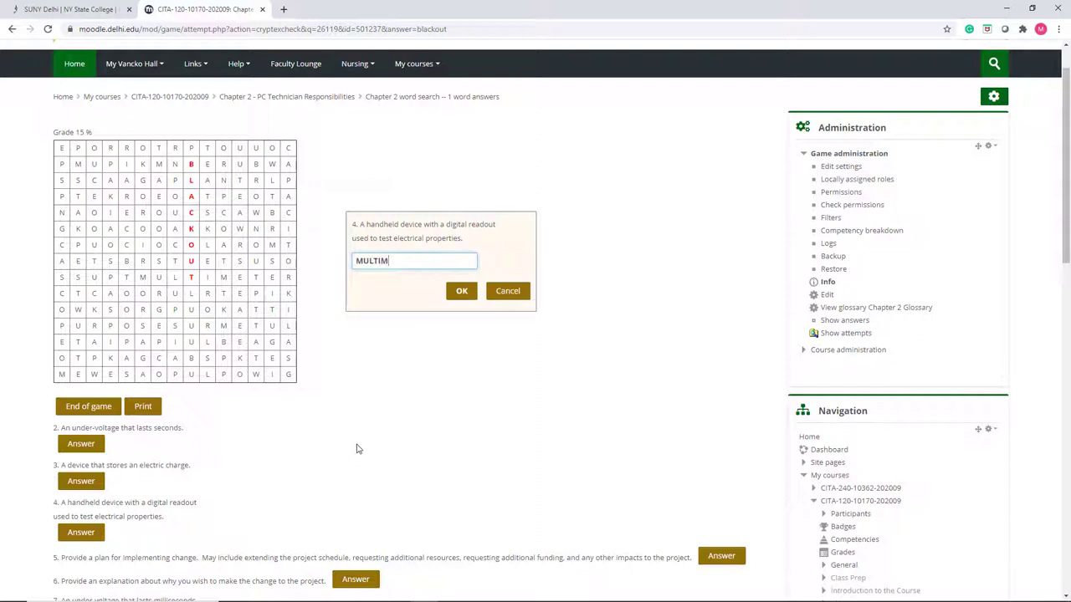
type("multimeter")
key("Return")
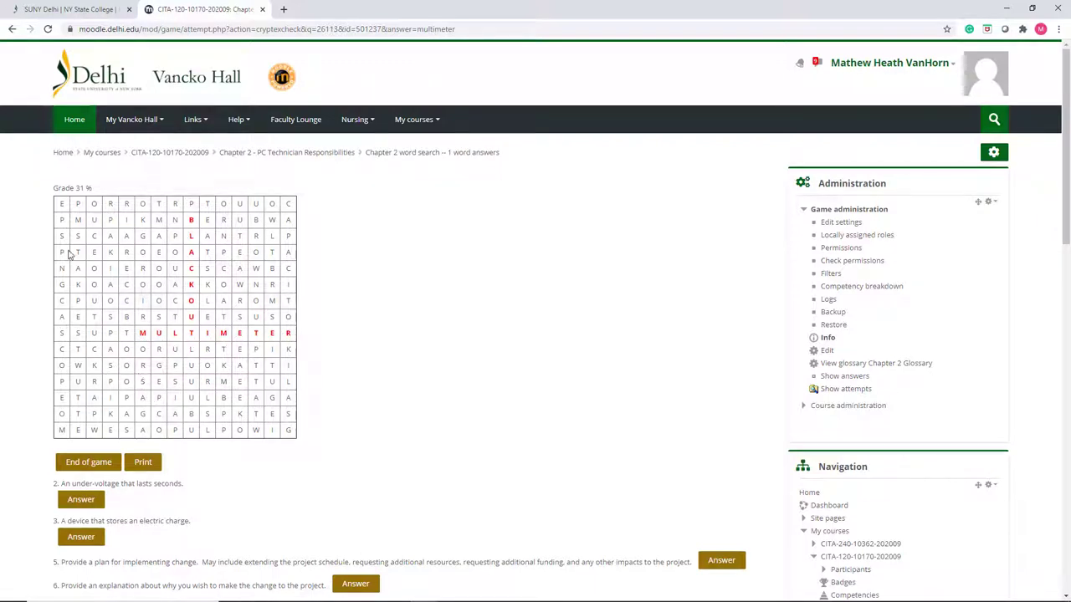
scroll(356, 363, "down", 2)
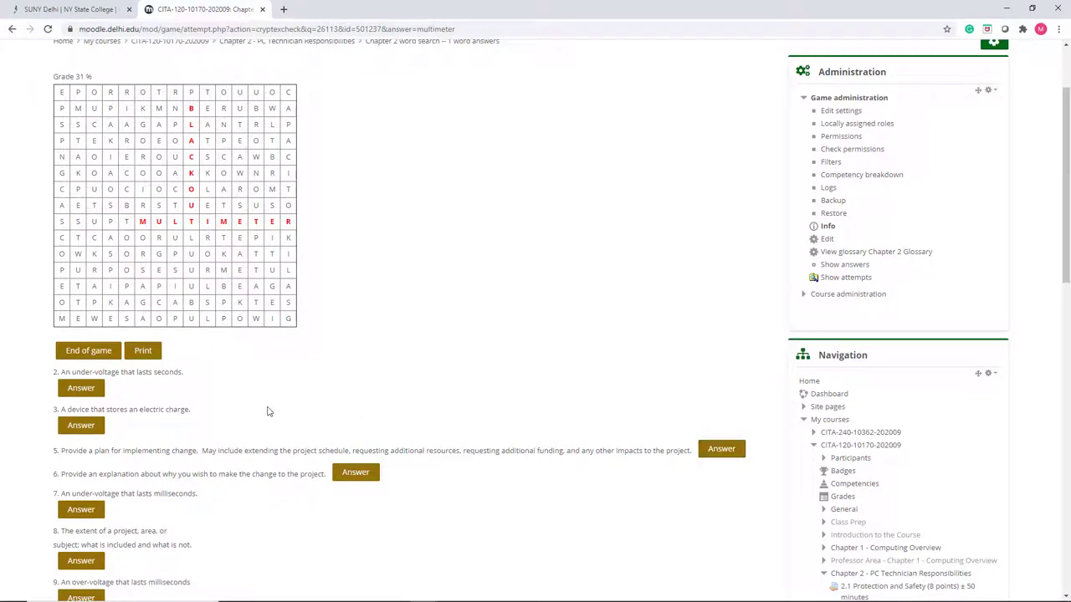
scroll(268, 411, "down", 2)
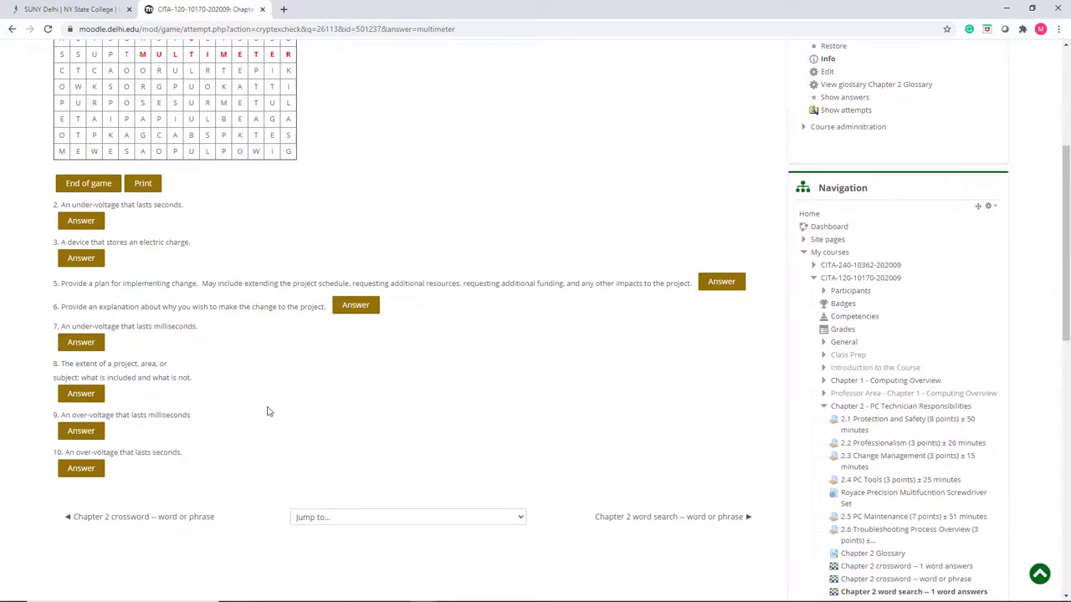
scroll(265, 404, "up", 1)
End the word search attempt, open its printable version, cancel printing and close the print tab.
left_click(94, 299)
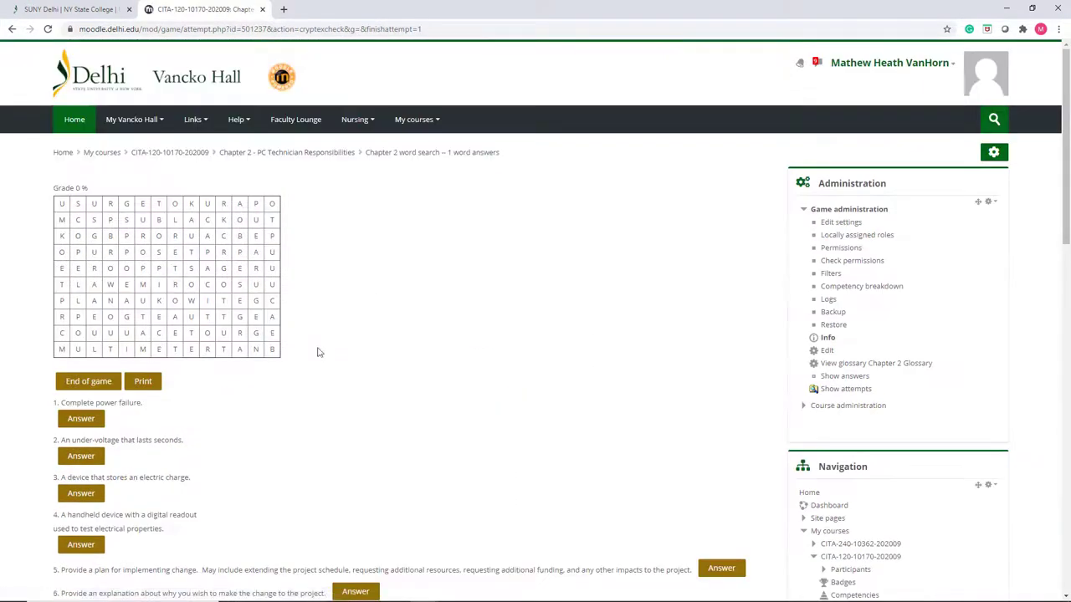
left_click(143, 383)
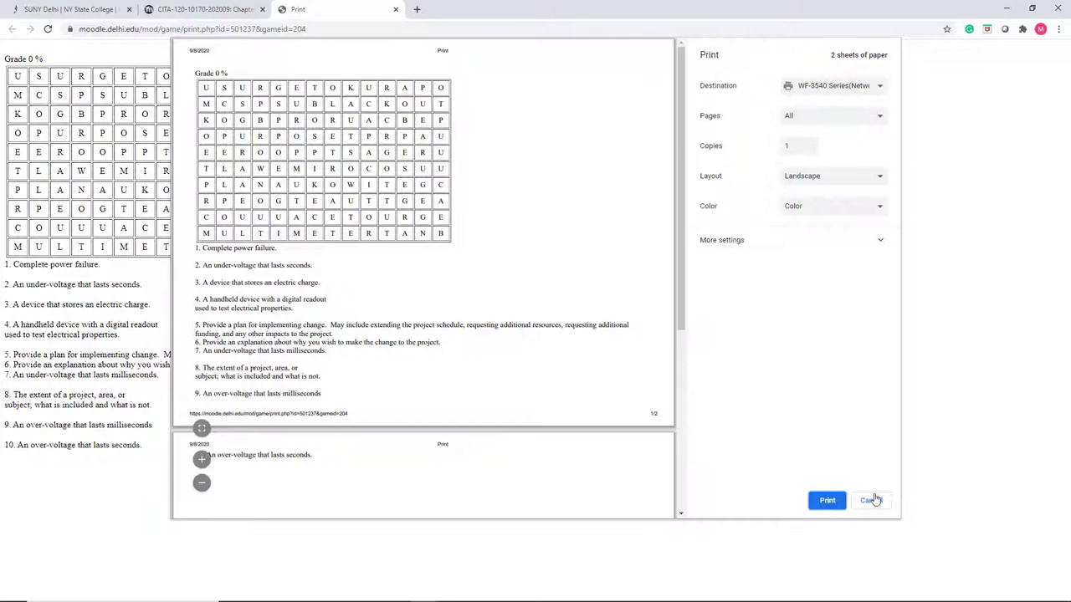
left_click(871, 500)
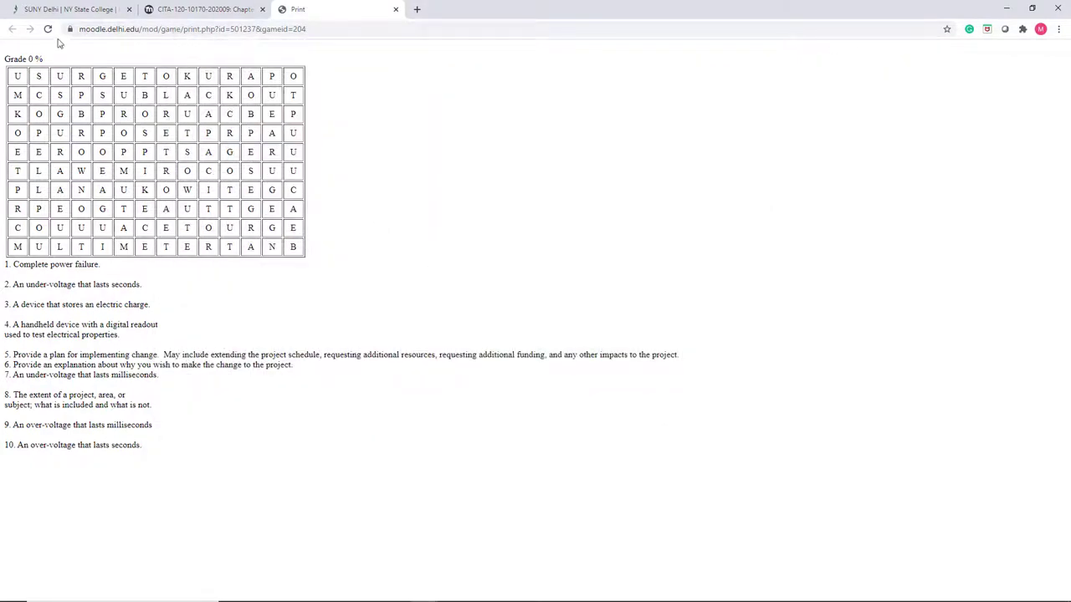
left_click(395, 9)
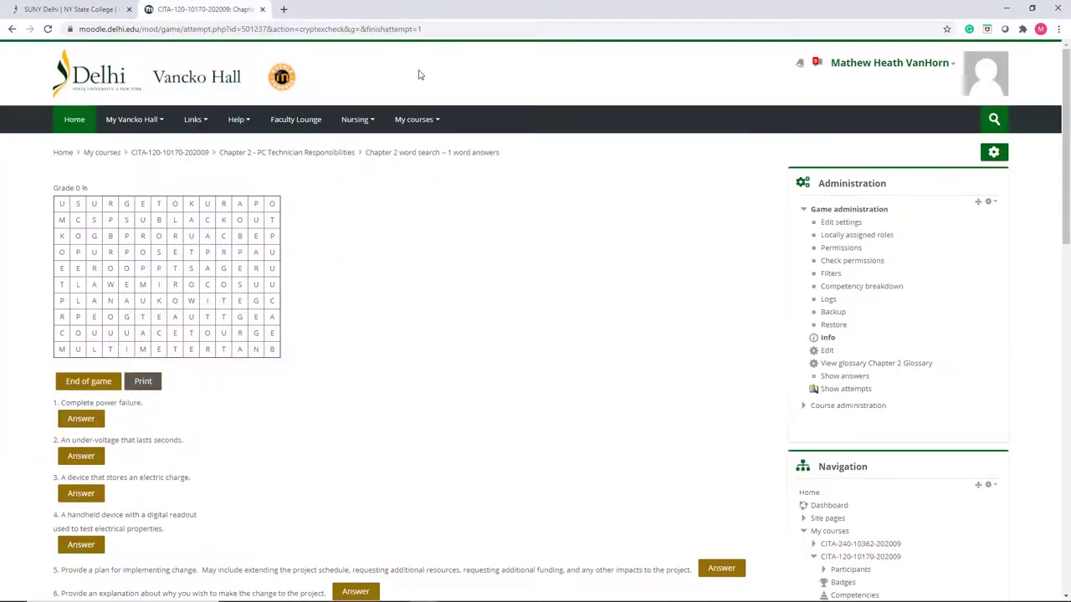
scroll(325, 268, "down", 3)
scroll(325, 268, "up", 3)
left_click(188, 158)
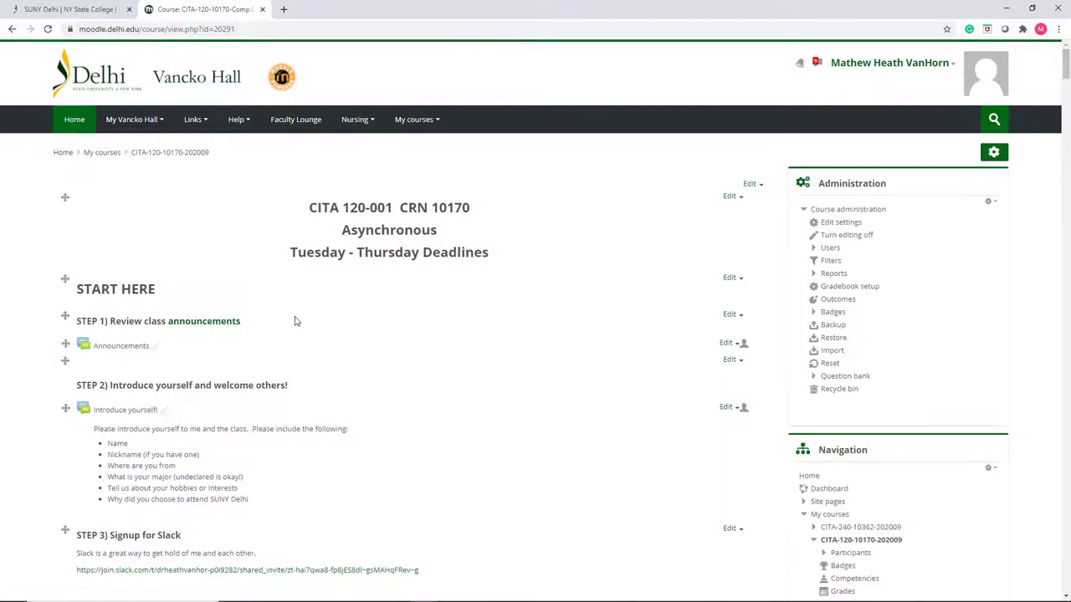
scroll(295, 321, "down", 5)
scroll(295, 321, "down", 15)
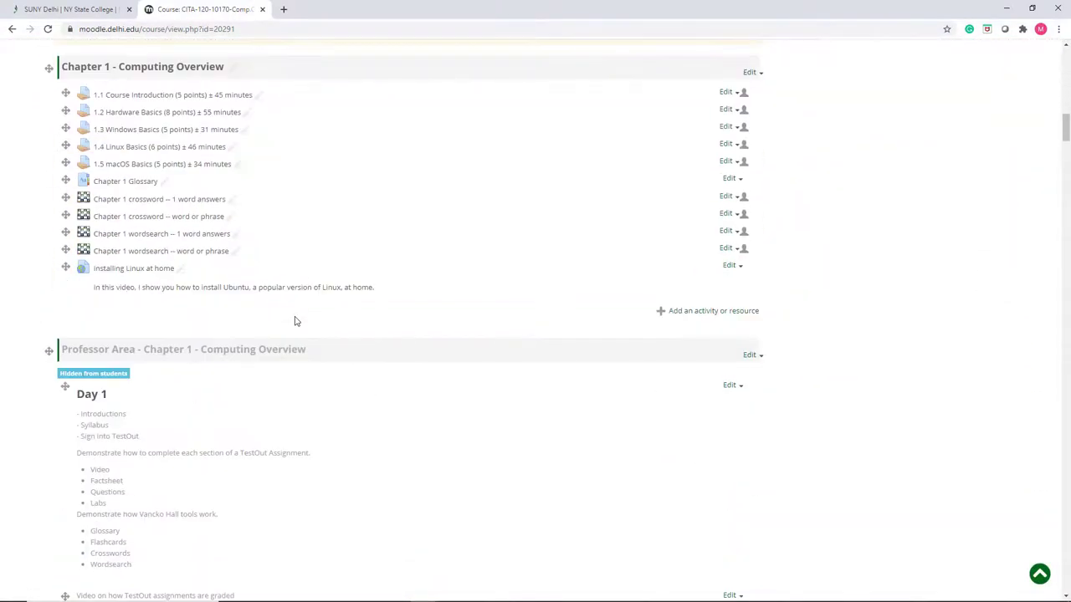
scroll(295, 321, "down", 10)
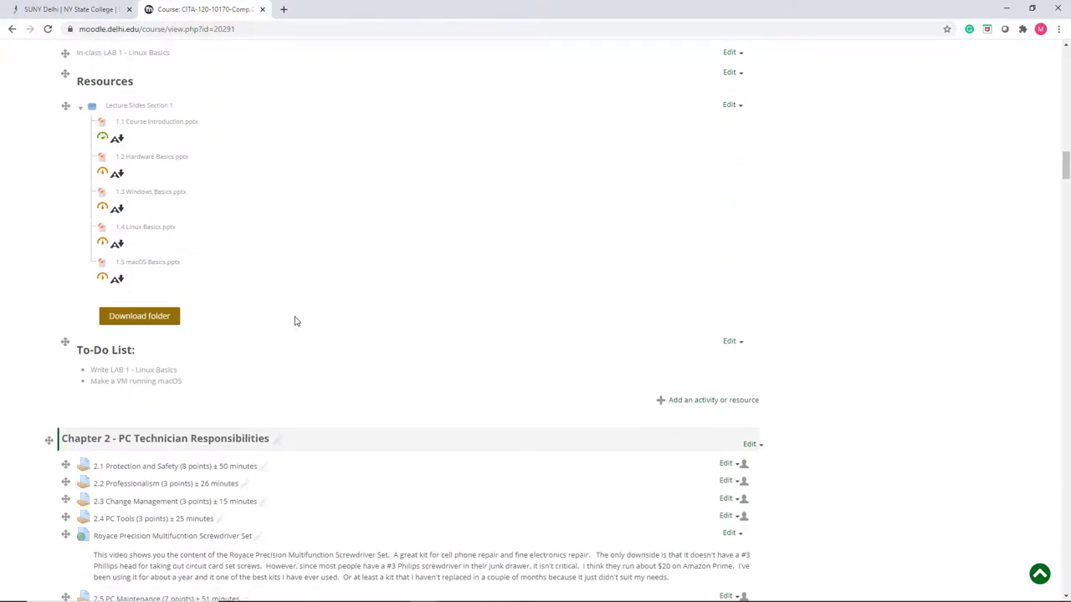
scroll(295, 321, "down", 4)
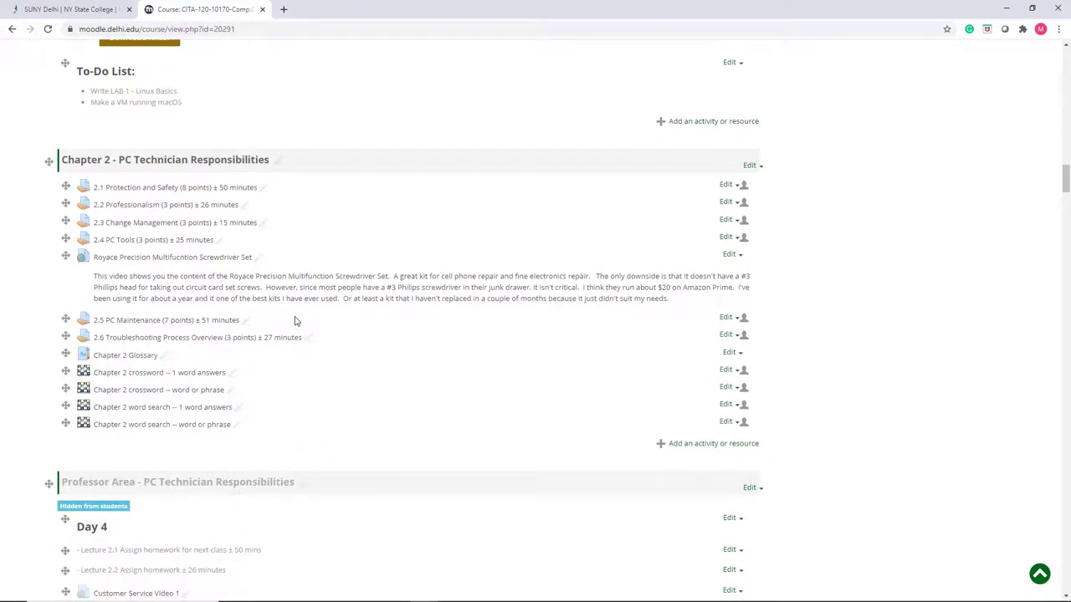
scroll(294, 321, "up", 8)
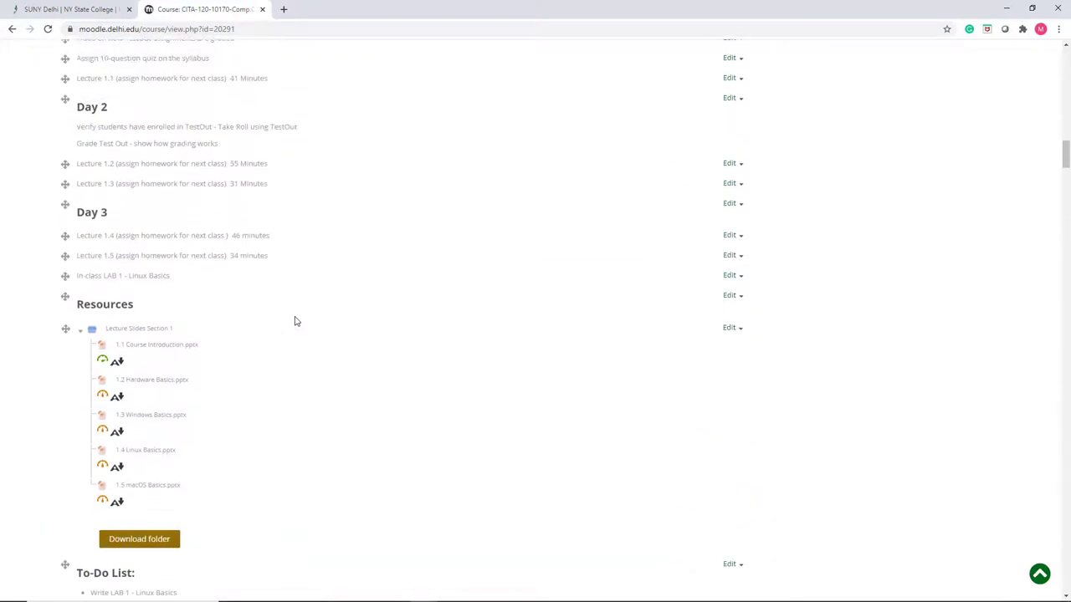
scroll(294, 322, "up", 12)
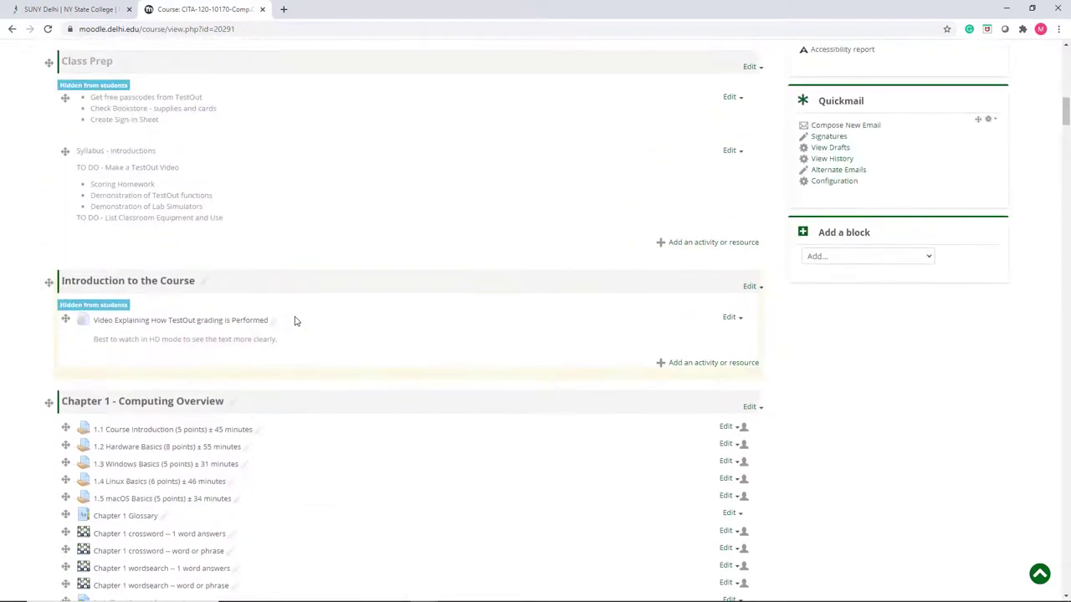
scroll(294, 321, "up", 1)
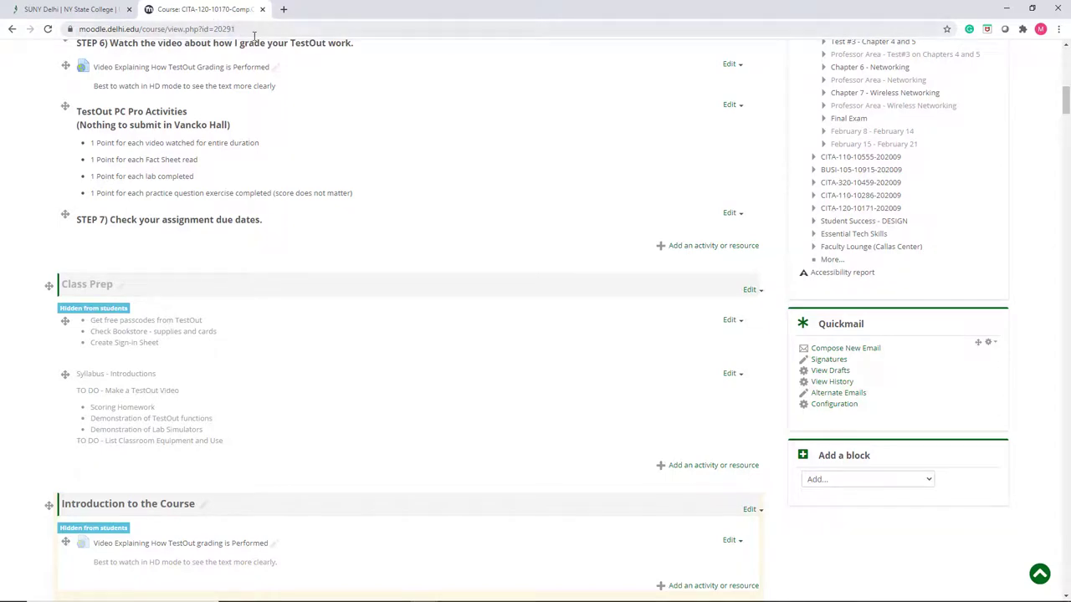
scroll(315, 185, "up", 4)
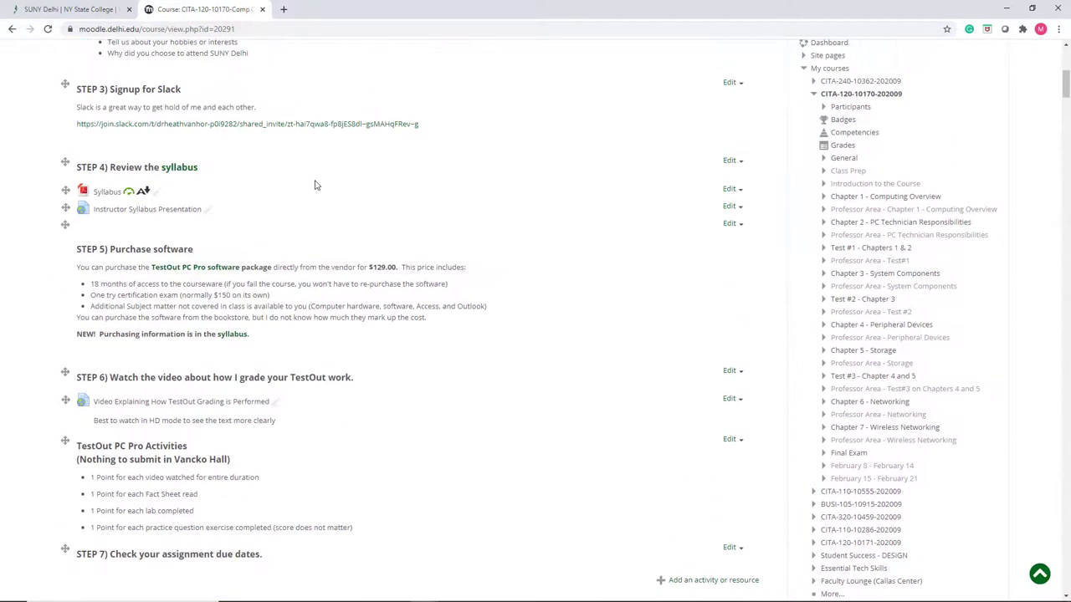
scroll(309, 185, "up", 5)
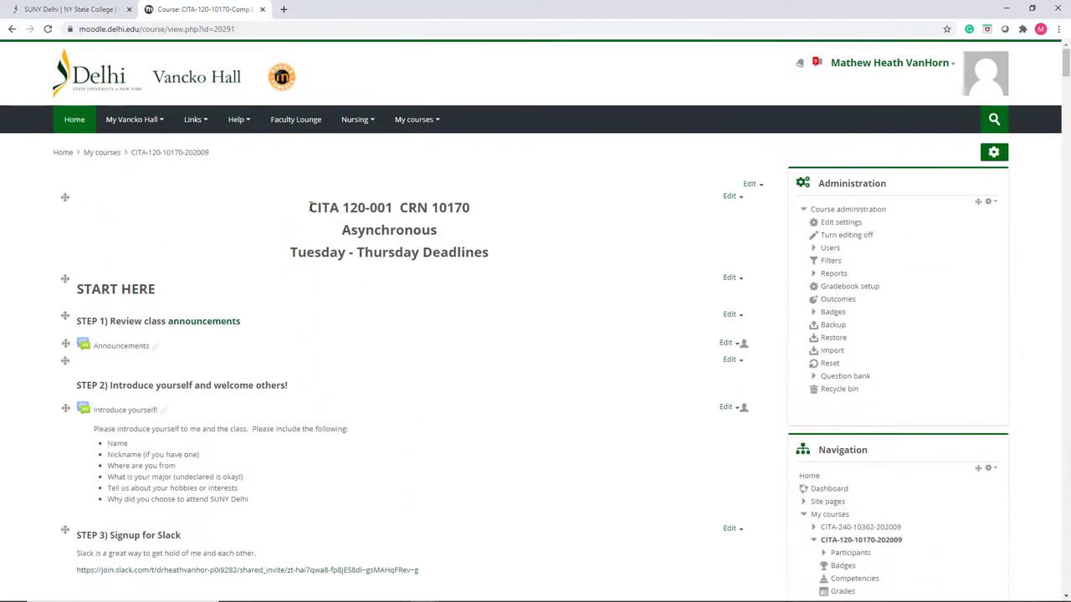
left_click_drag(309, 206, 502, 266)
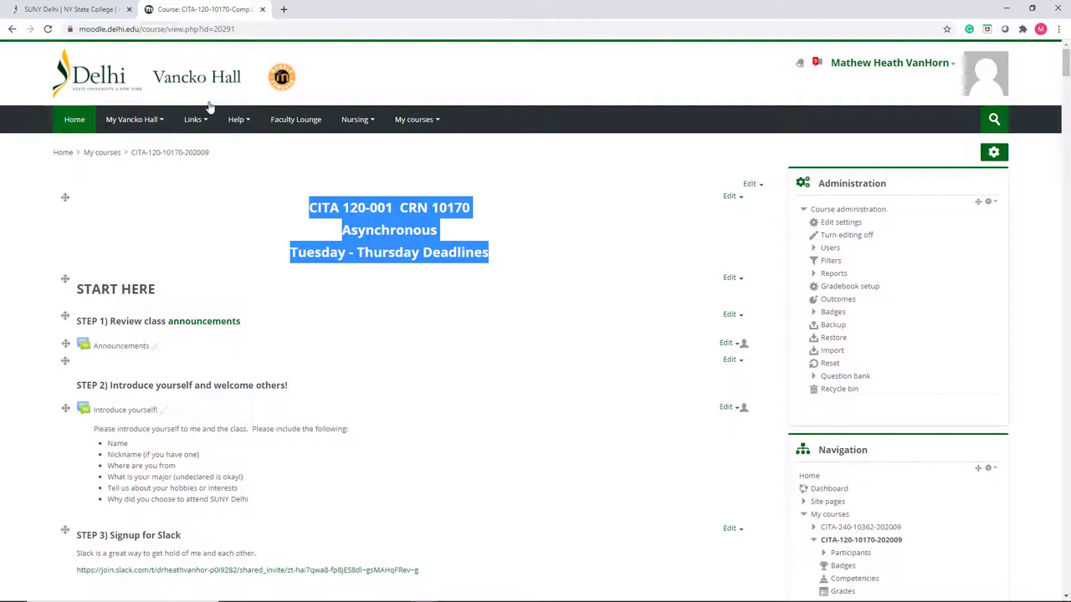